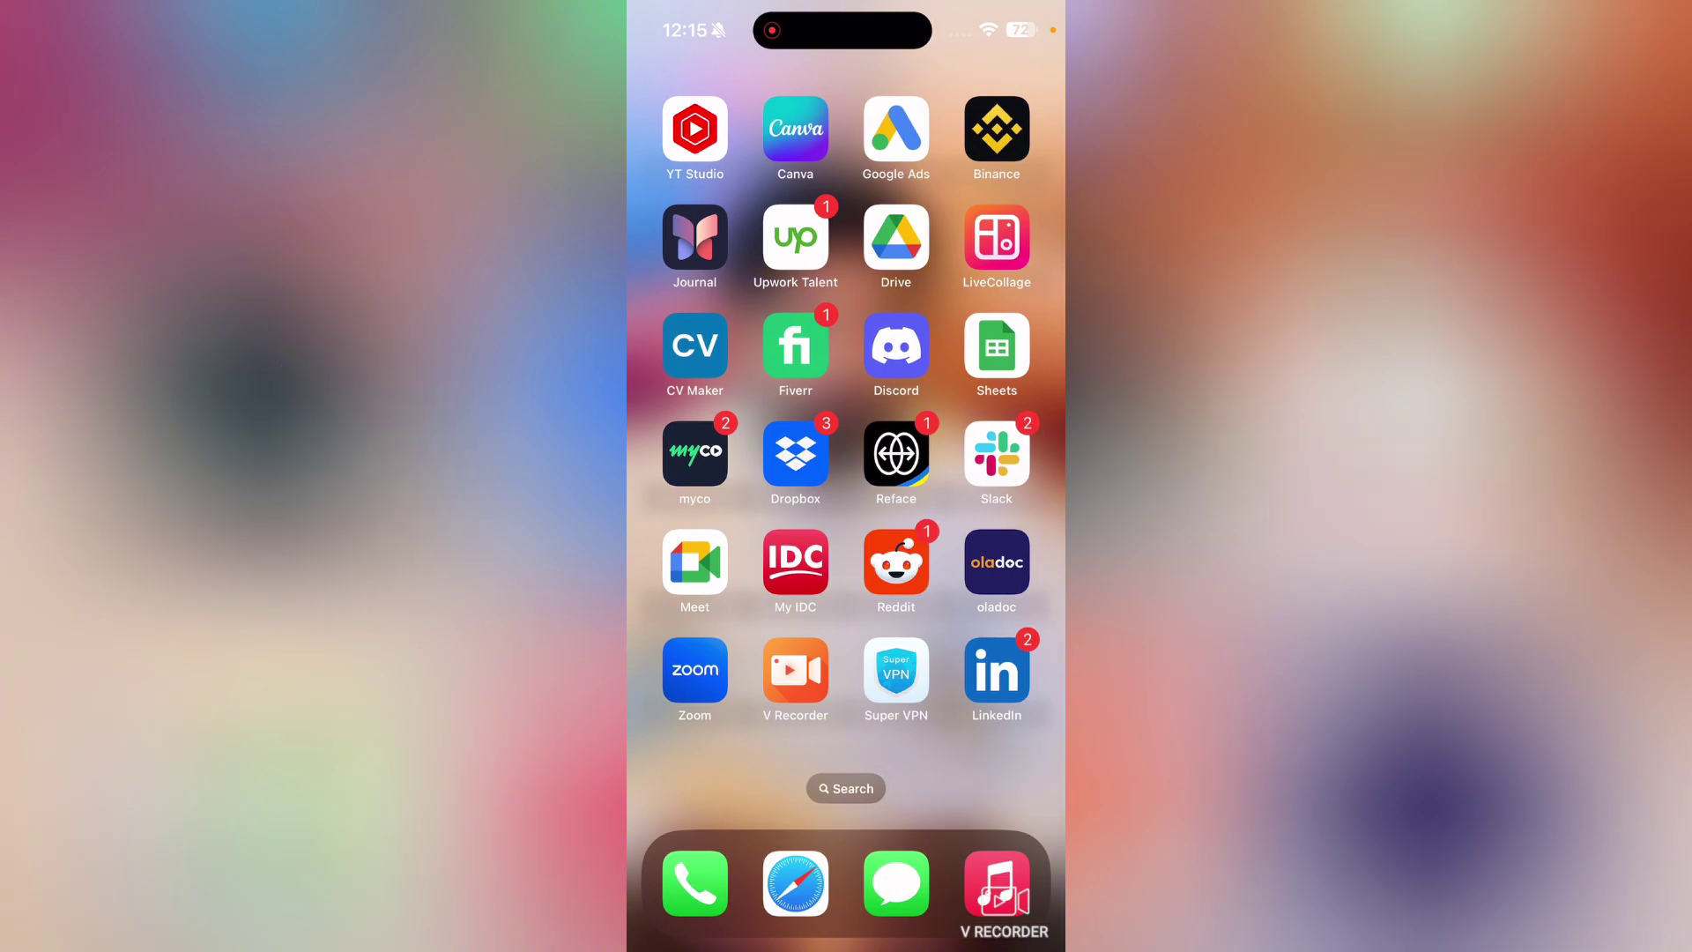
Page through the home screens and search the App Store for 'google photos'.
{"action": "left_click_drag", "start_coordinate": [741, 529], "coordinate": [1005, 529]}
{"action": "left_click_drag", "start_coordinate": [740, 529], "coordinate": [1004, 529]}
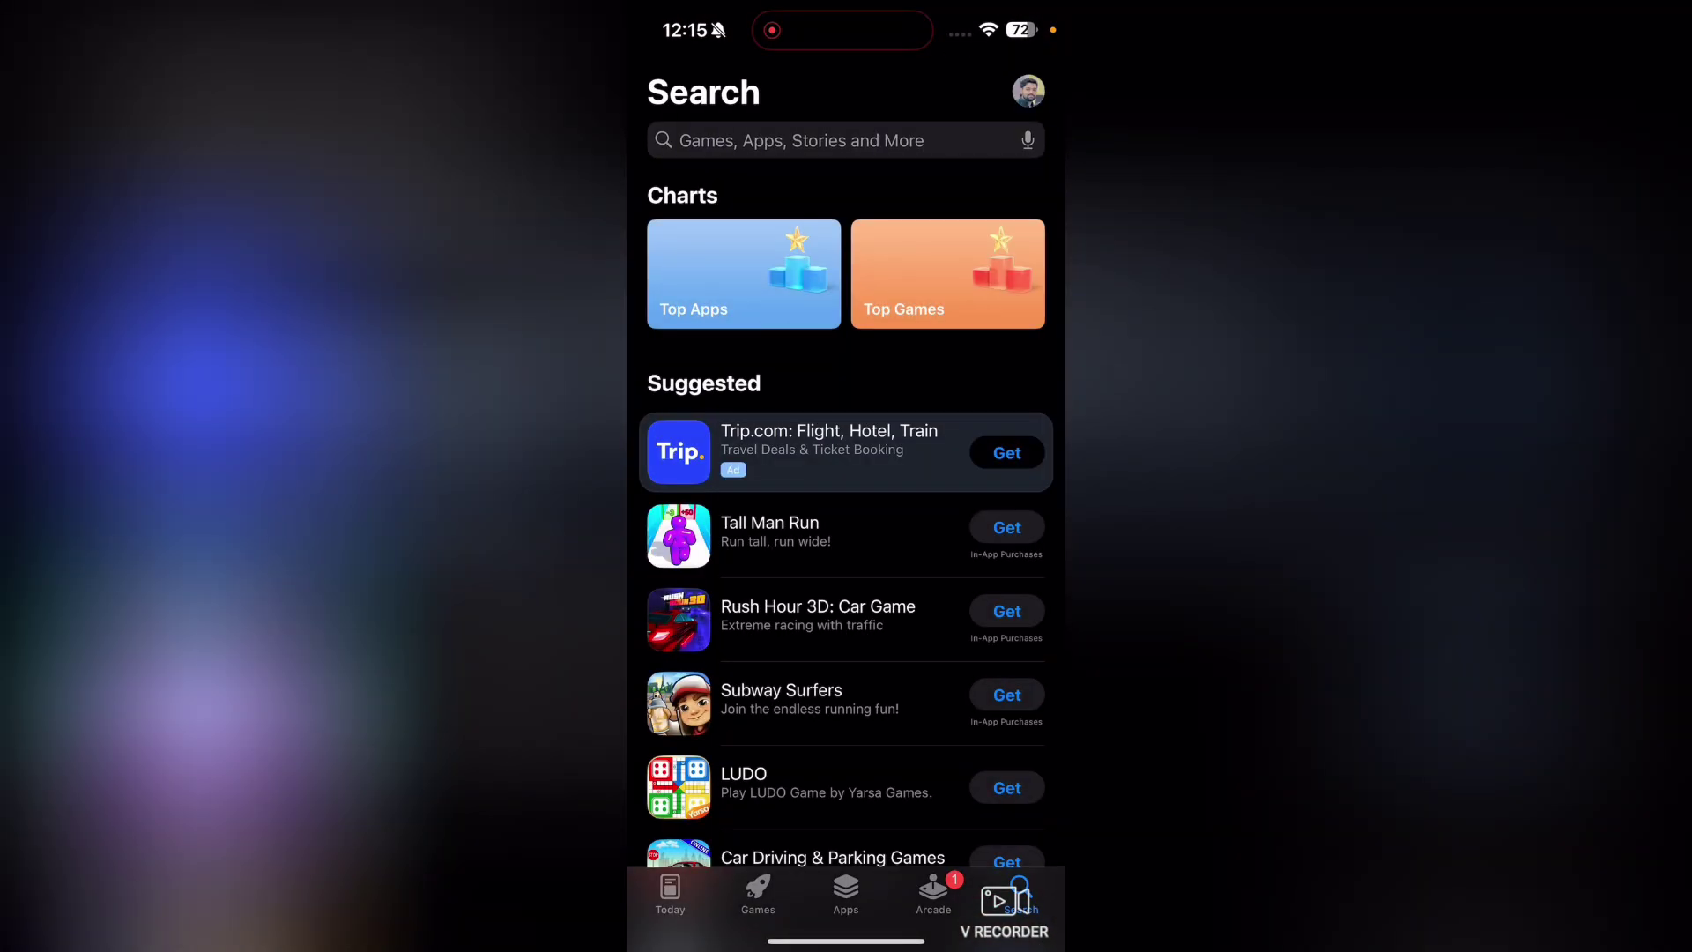
{"action": "left_click", "coordinate": [802, 140]}
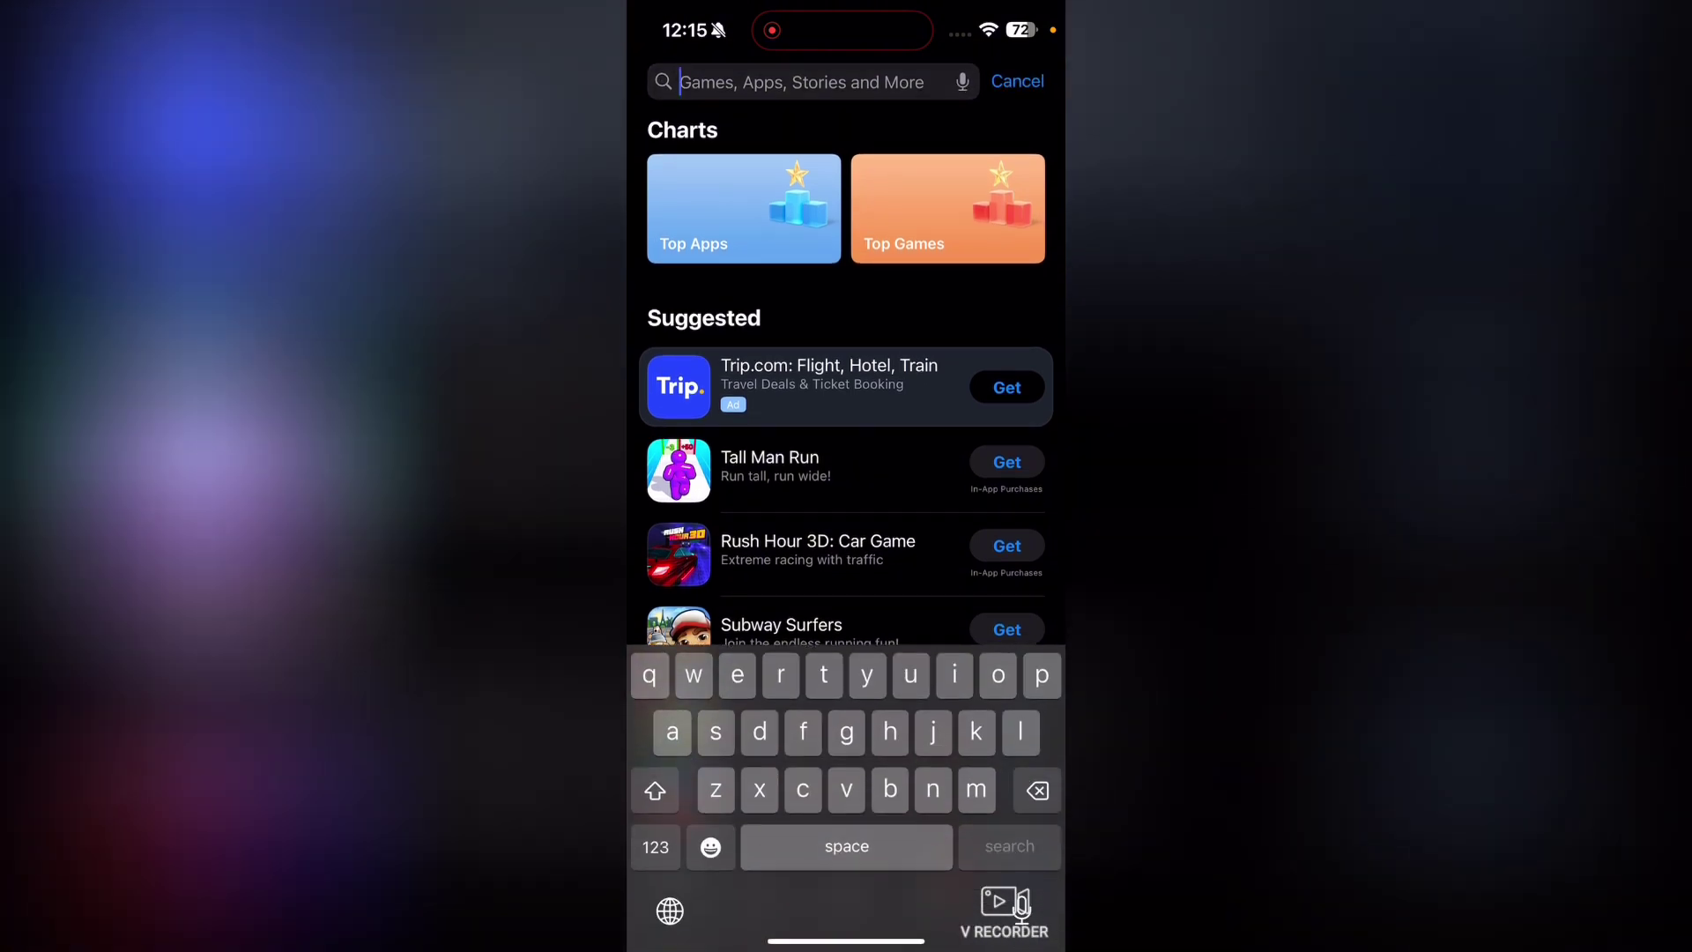
{"action": "type", "text": "google photos"}
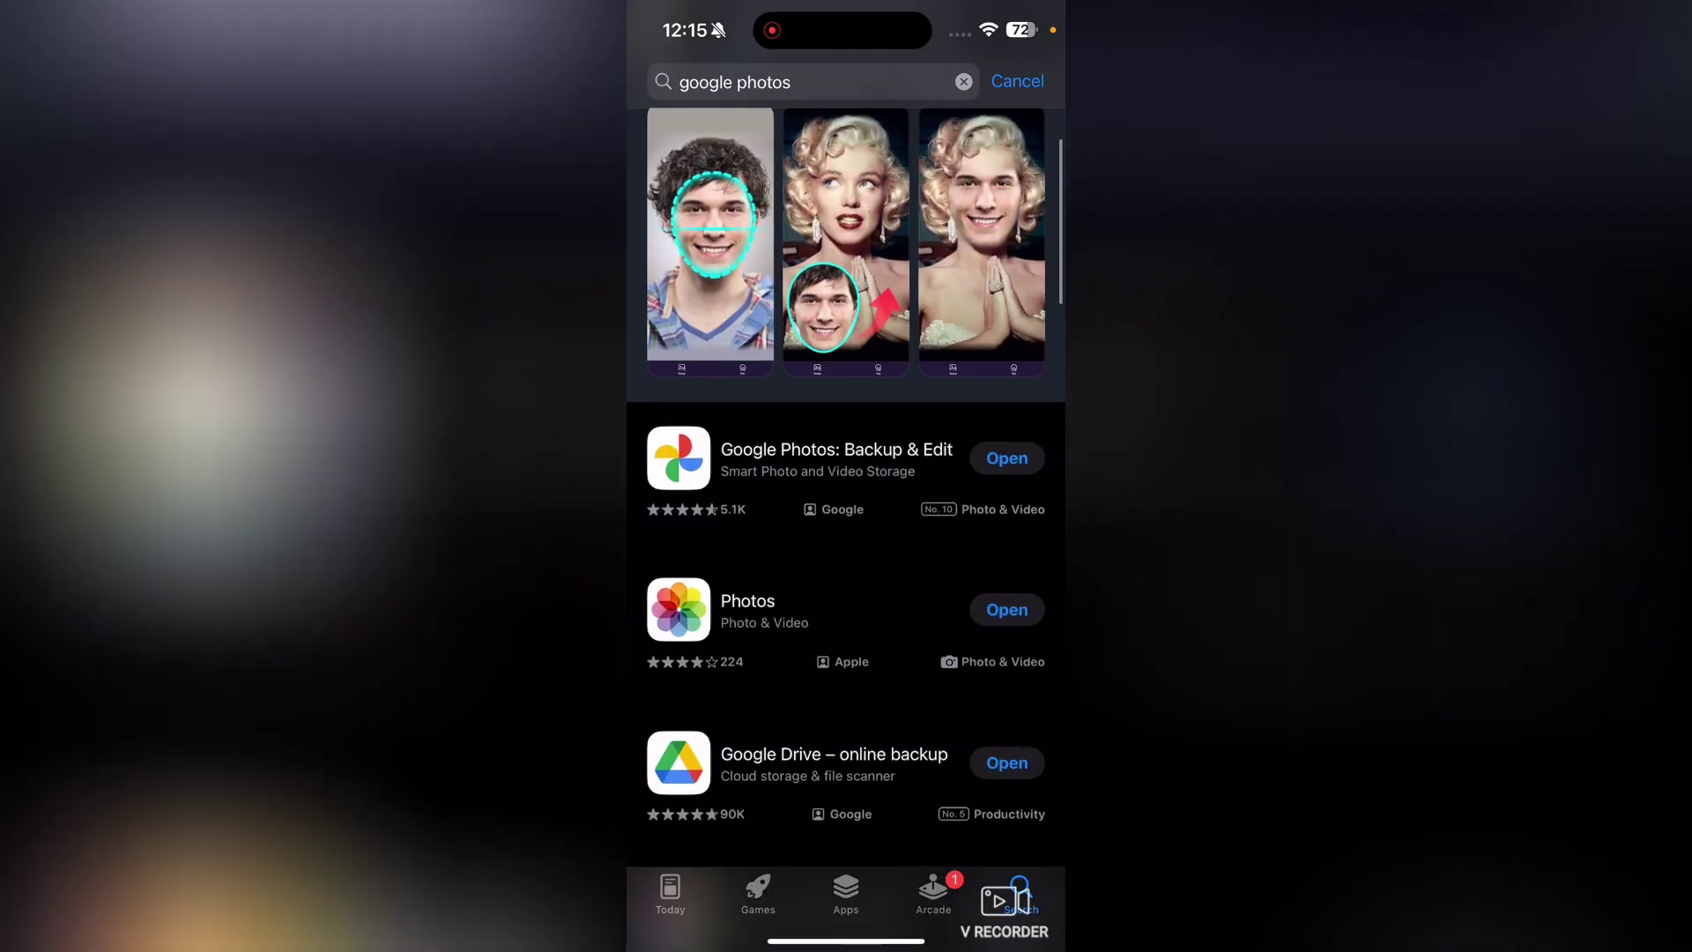
Open the Google Photos: Backup & Edit store page and launch the app.
{"action": "left_click", "coordinate": [794, 582]}
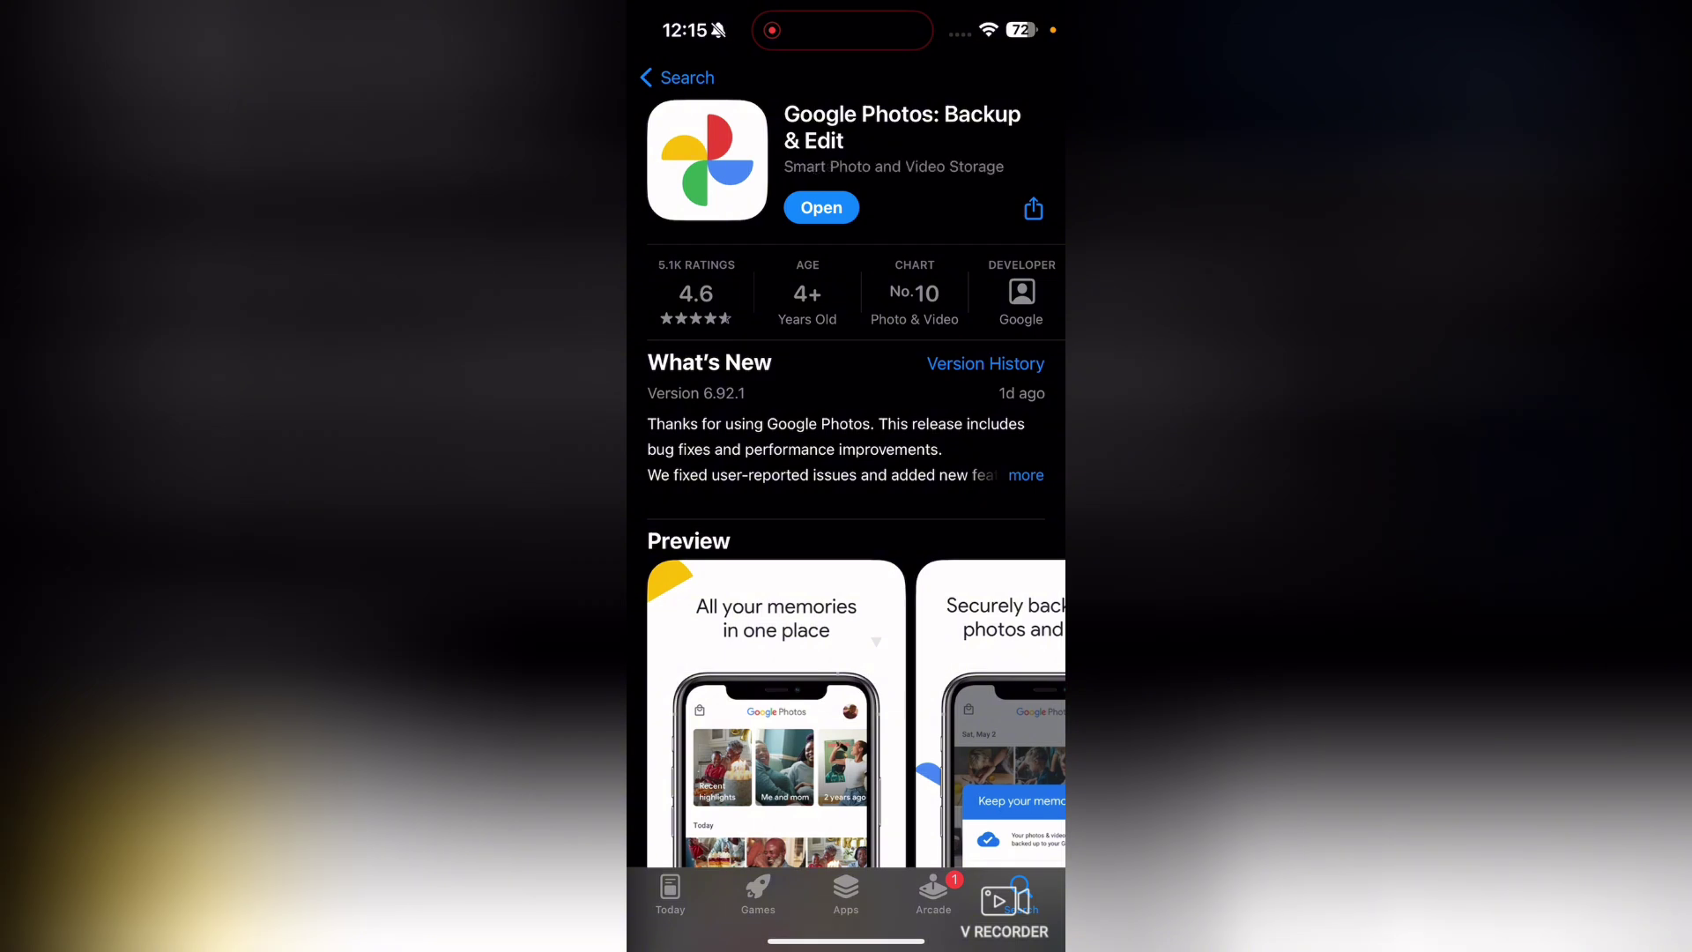
{"action": "left_click_drag", "start_coordinate": [979, 715], "coordinate": [702, 714]}
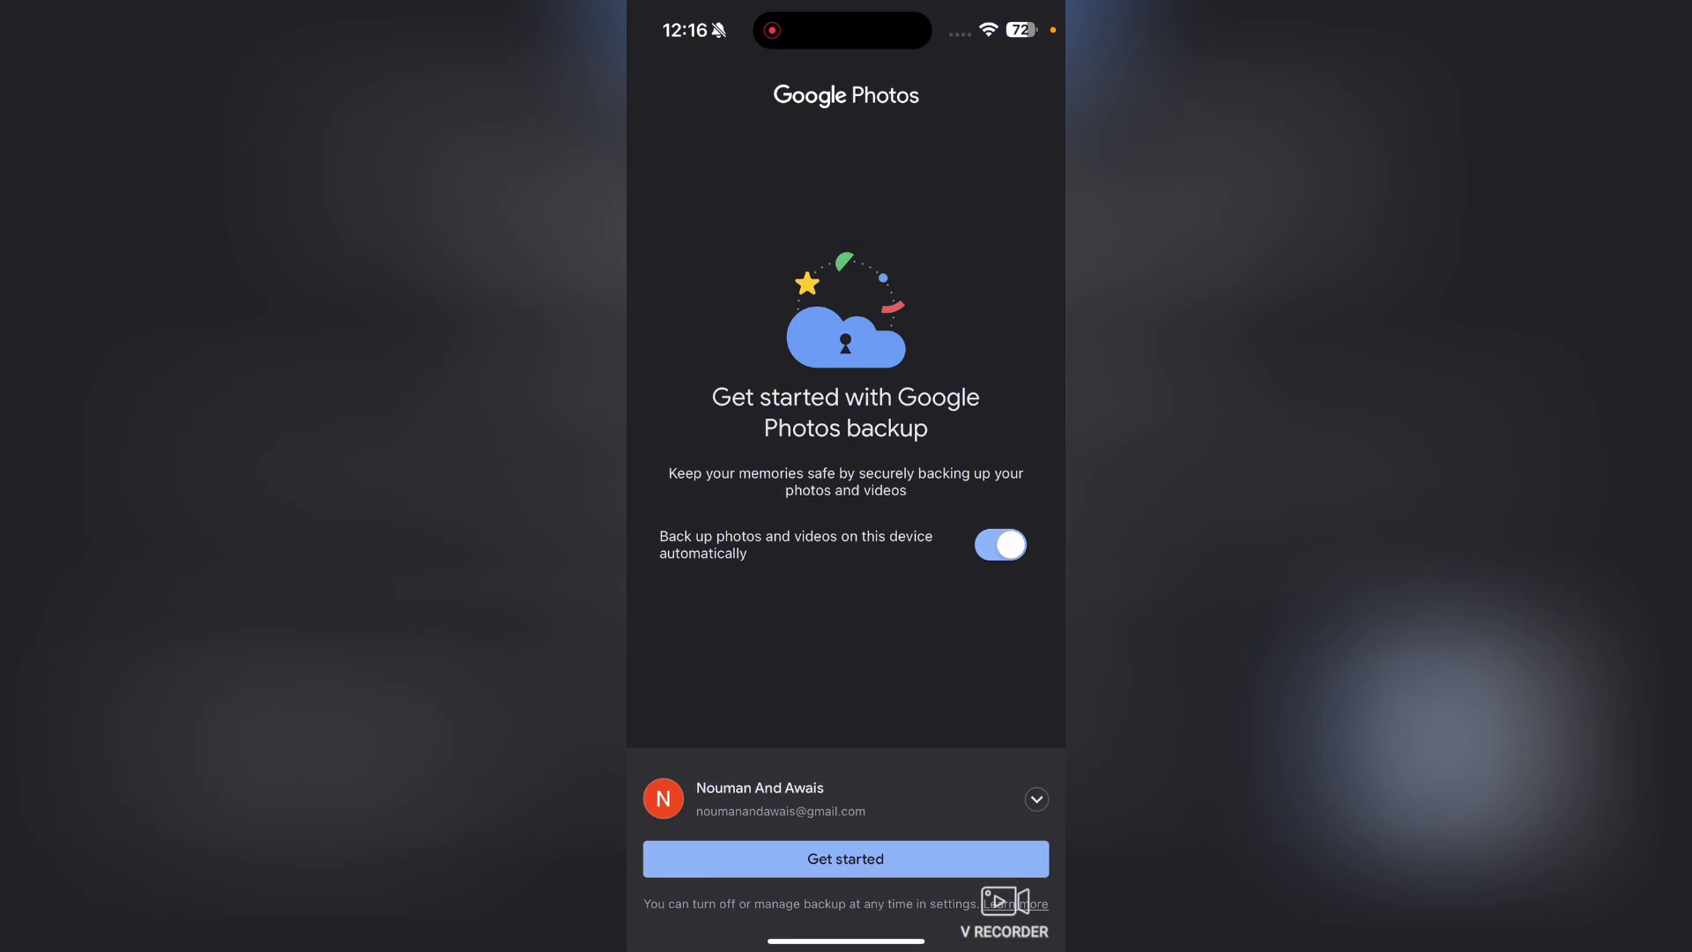
Switch off 'Back up photos and videos on this device automatically'.
{"action": "left_click", "coordinate": [1000, 545]}
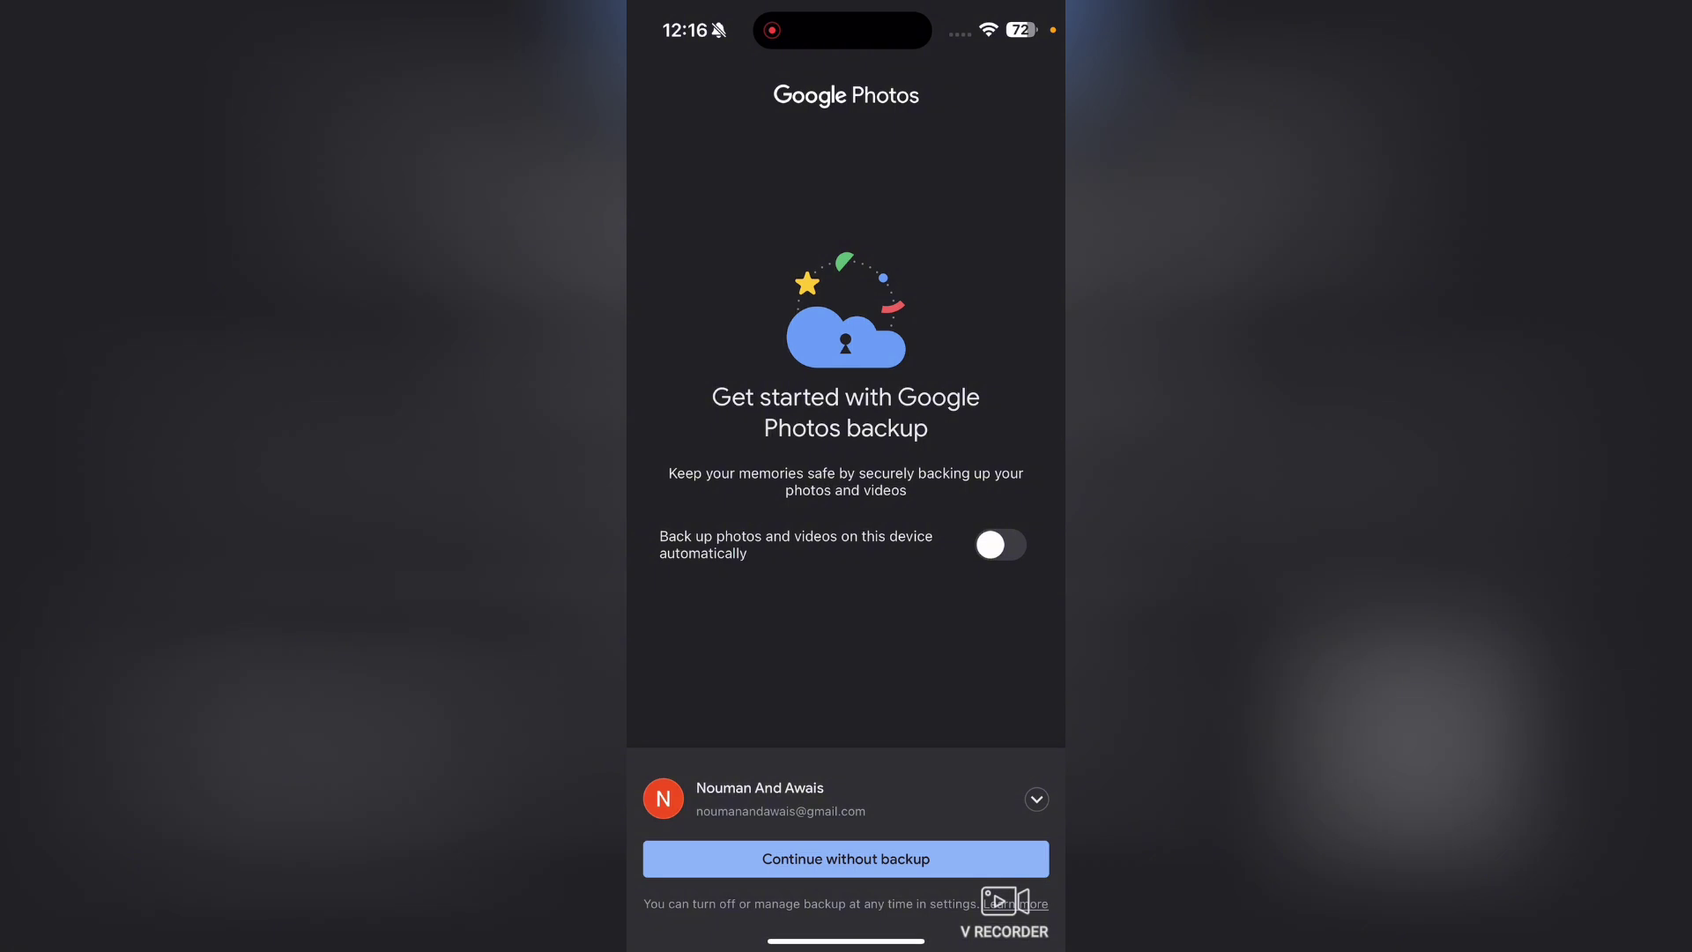
Skip backup, answer the notification and face-grouping prompts, and allow full photo access.
{"action": "left_click", "coordinate": [846, 858]}
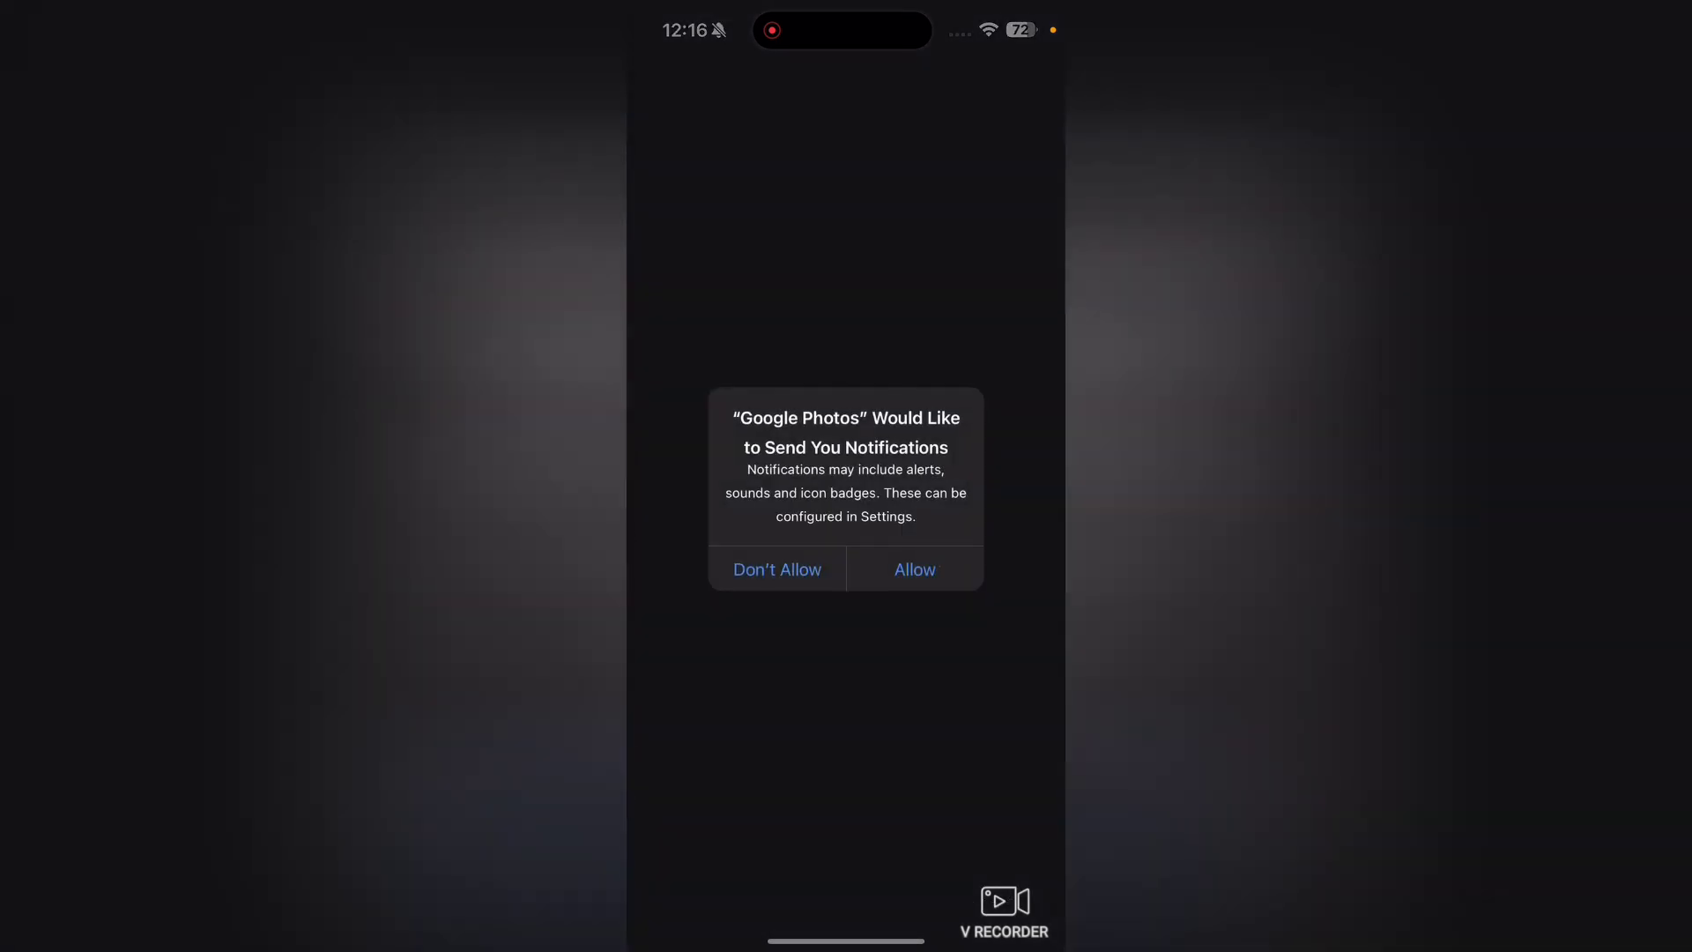
{"action": "left_click", "coordinate": [915, 569]}
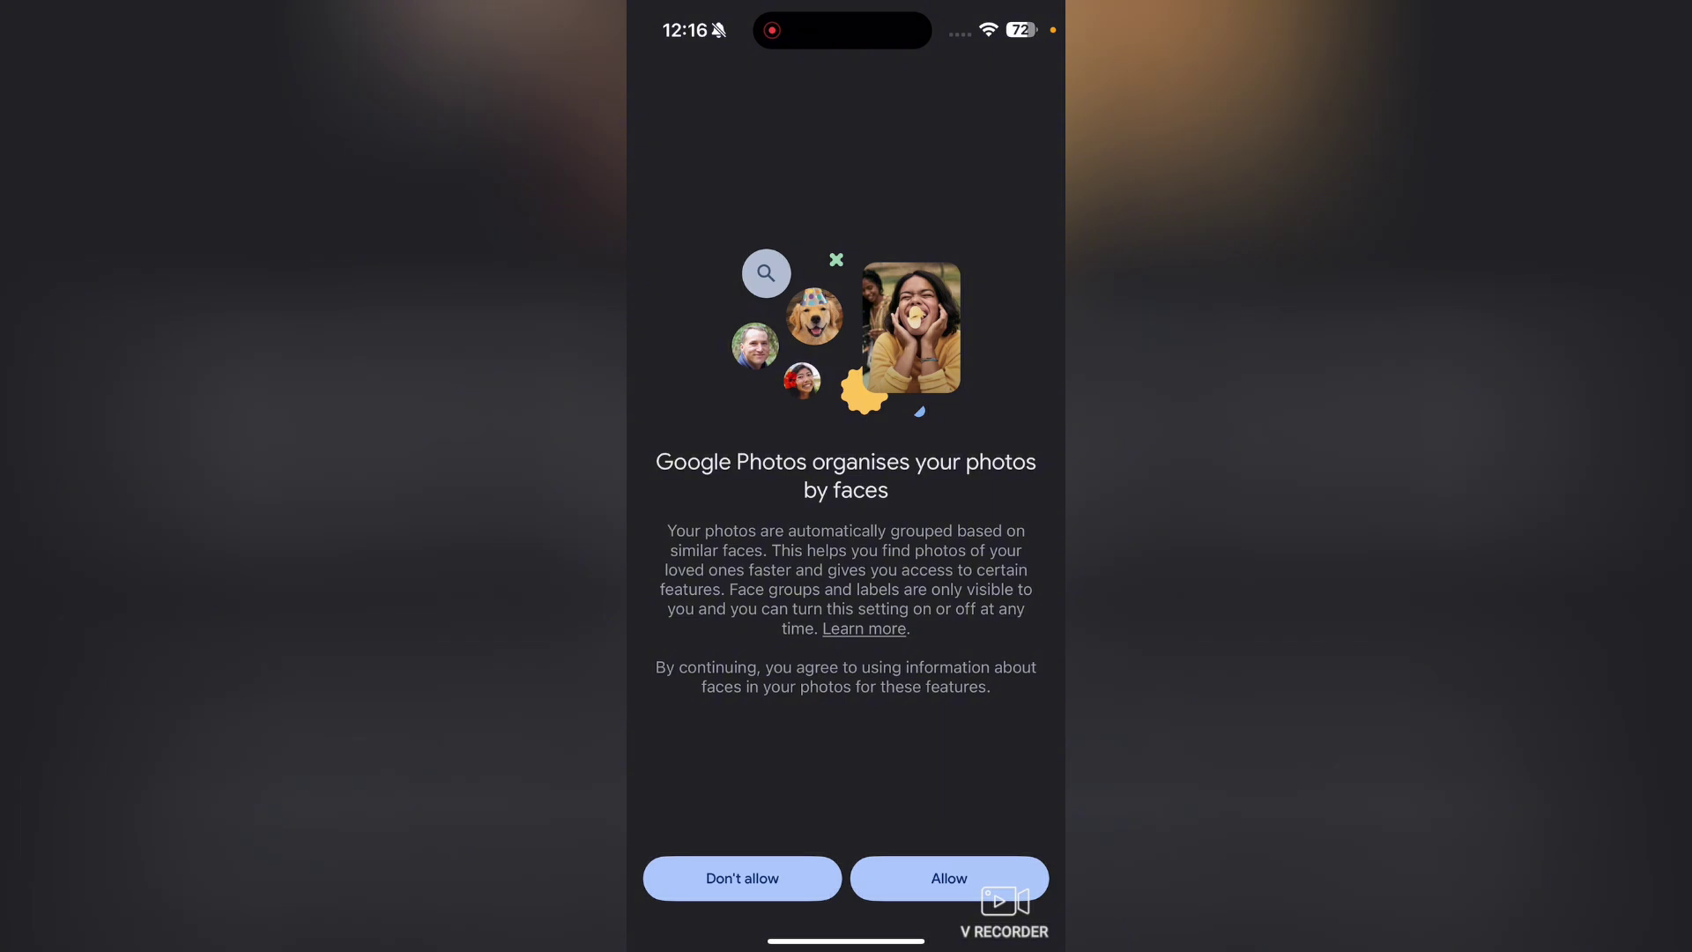
{"action": "left_click", "coordinate": [950, 878]}
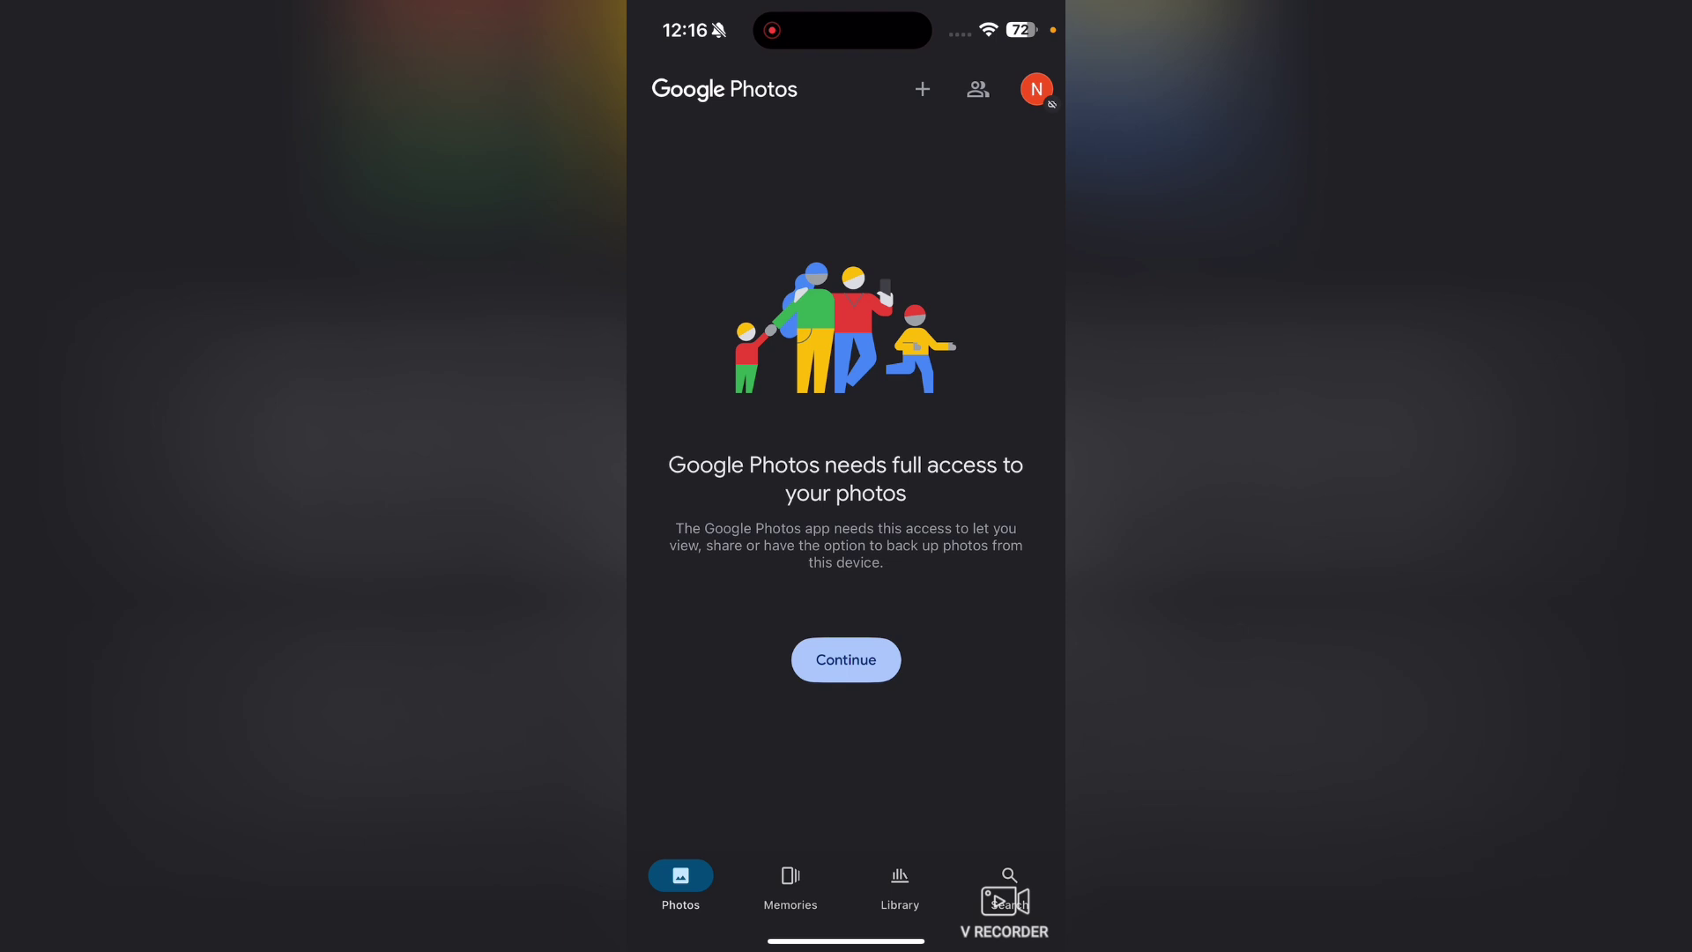
{"action": "left_click", "coordinate": [846, 659]}
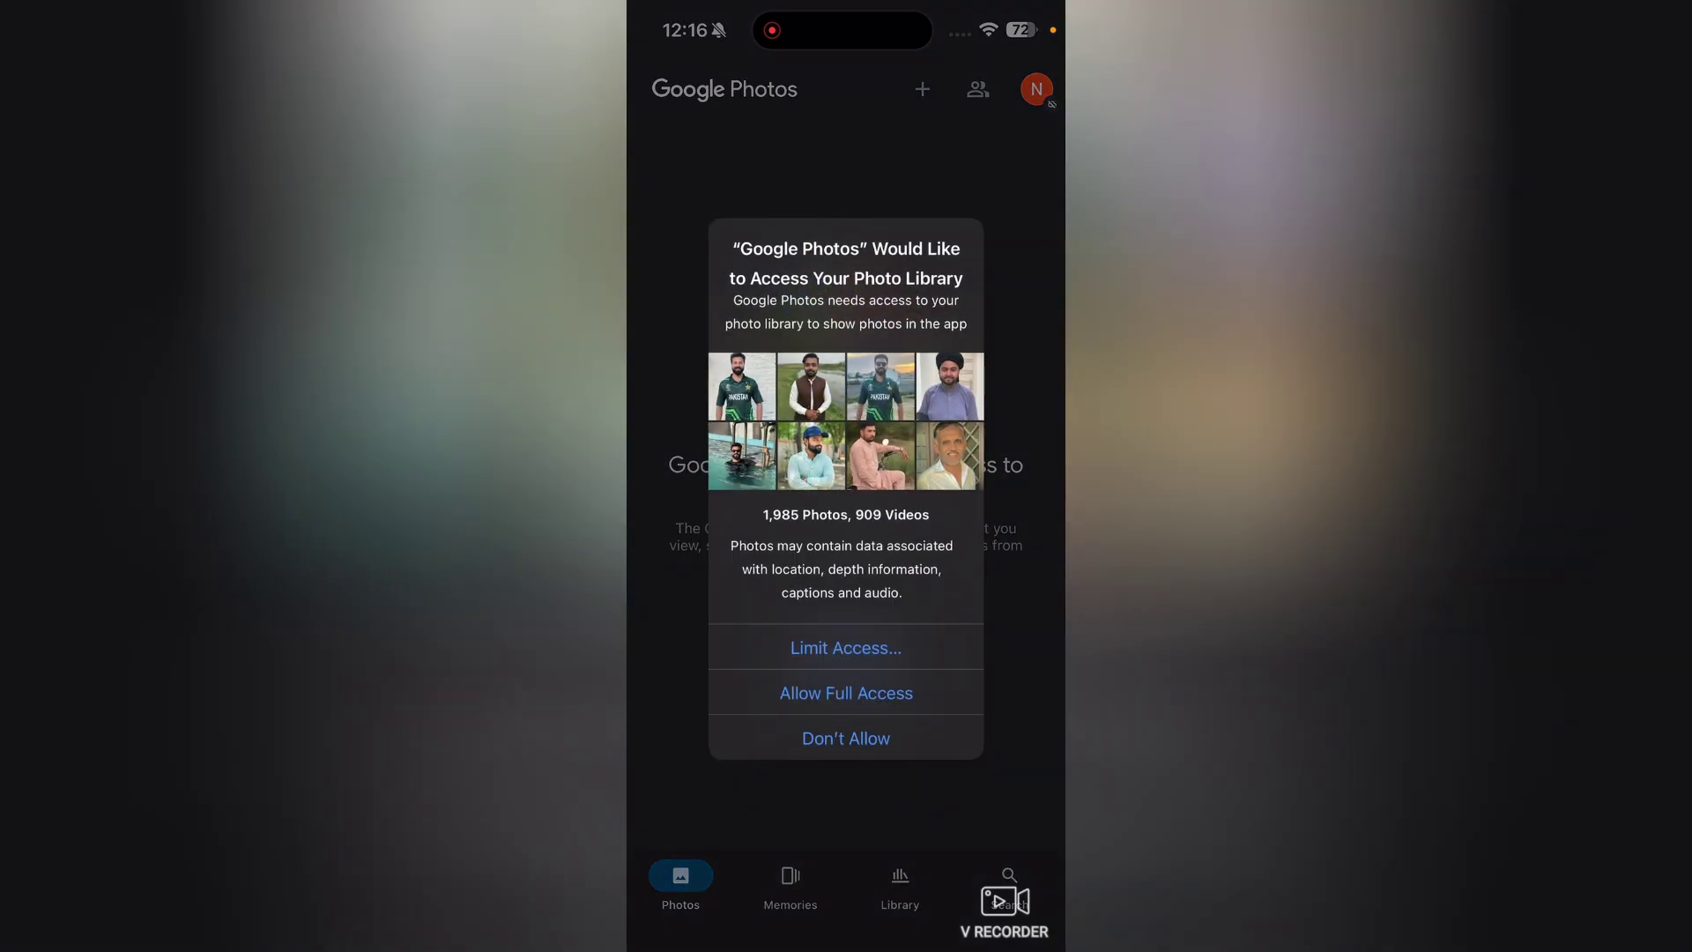
{"action": "left_click", "coordinate": [847, 693]}
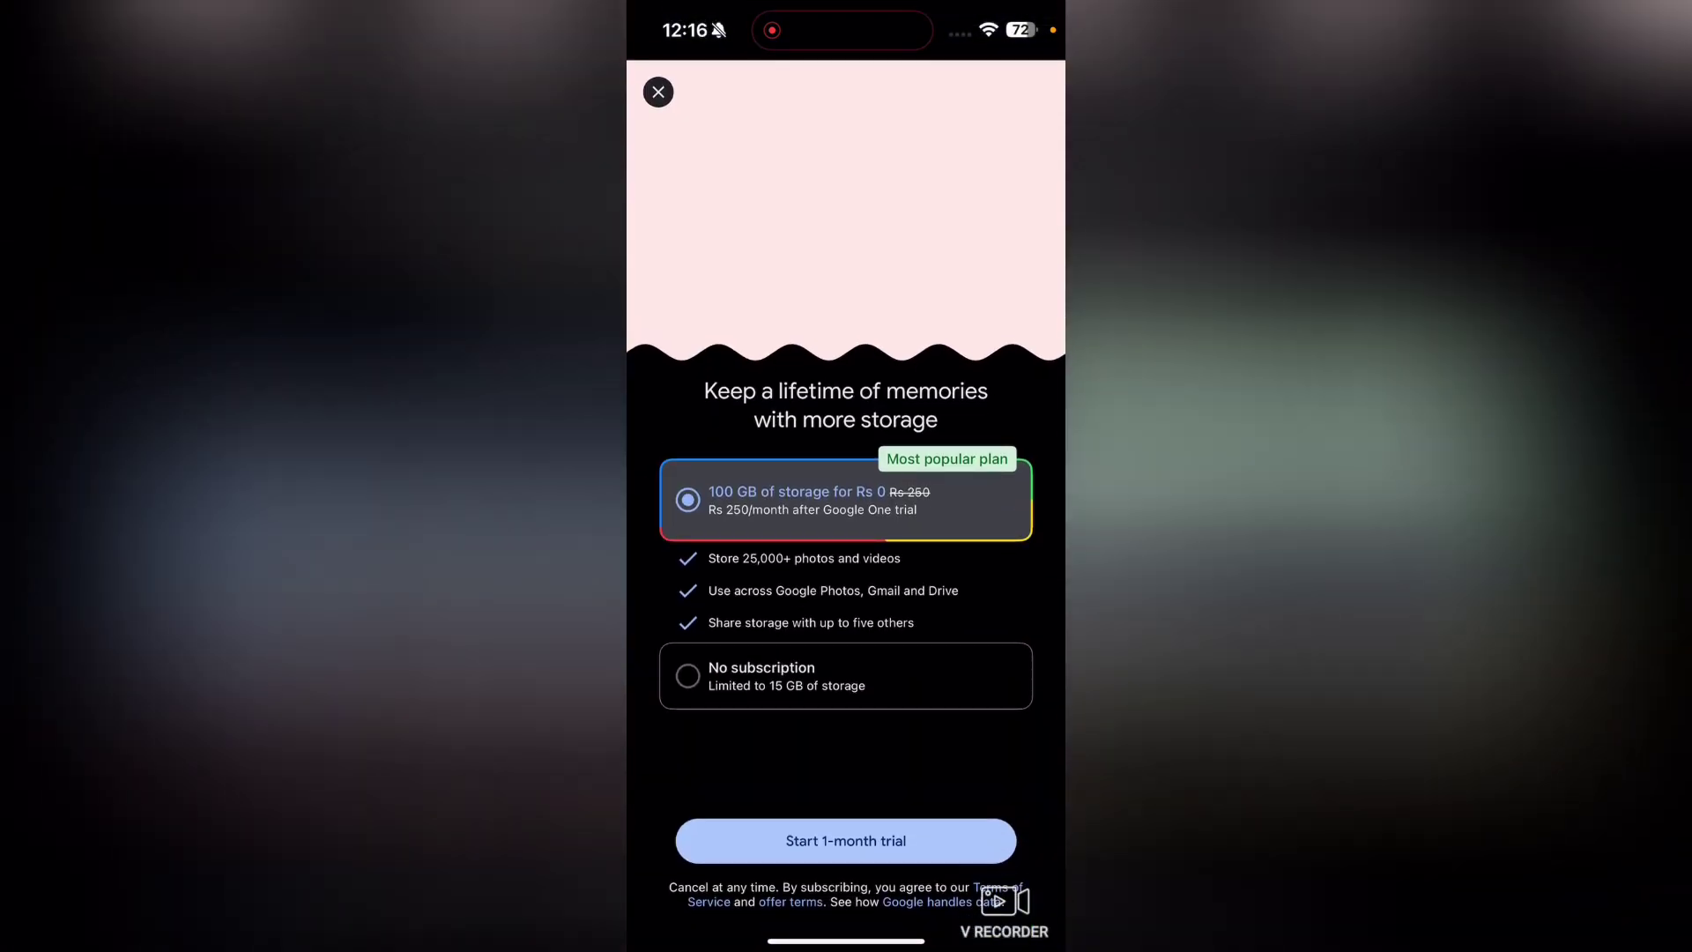
Close the Google One storage offer and return to the Photos library grid.
{"action": "left_click", "coordinate": [659, 90]}
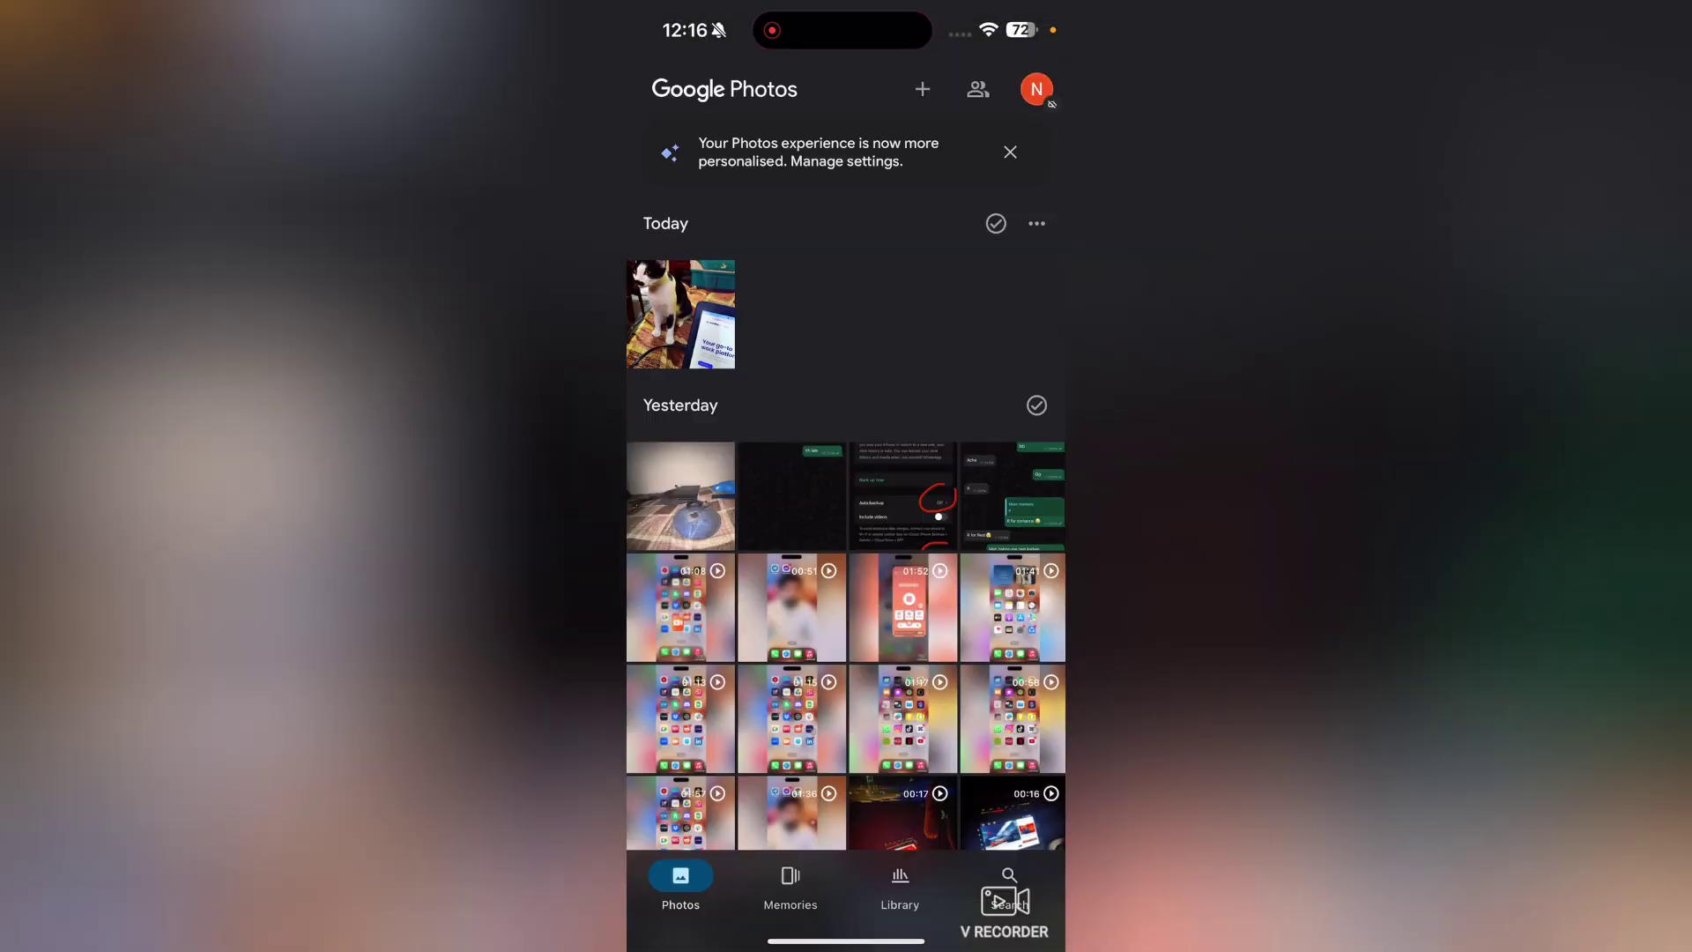
{"action": "left_click", "coordinate": [790, 887]}
{"action": "left_click", "coordinate": [680, 887]}
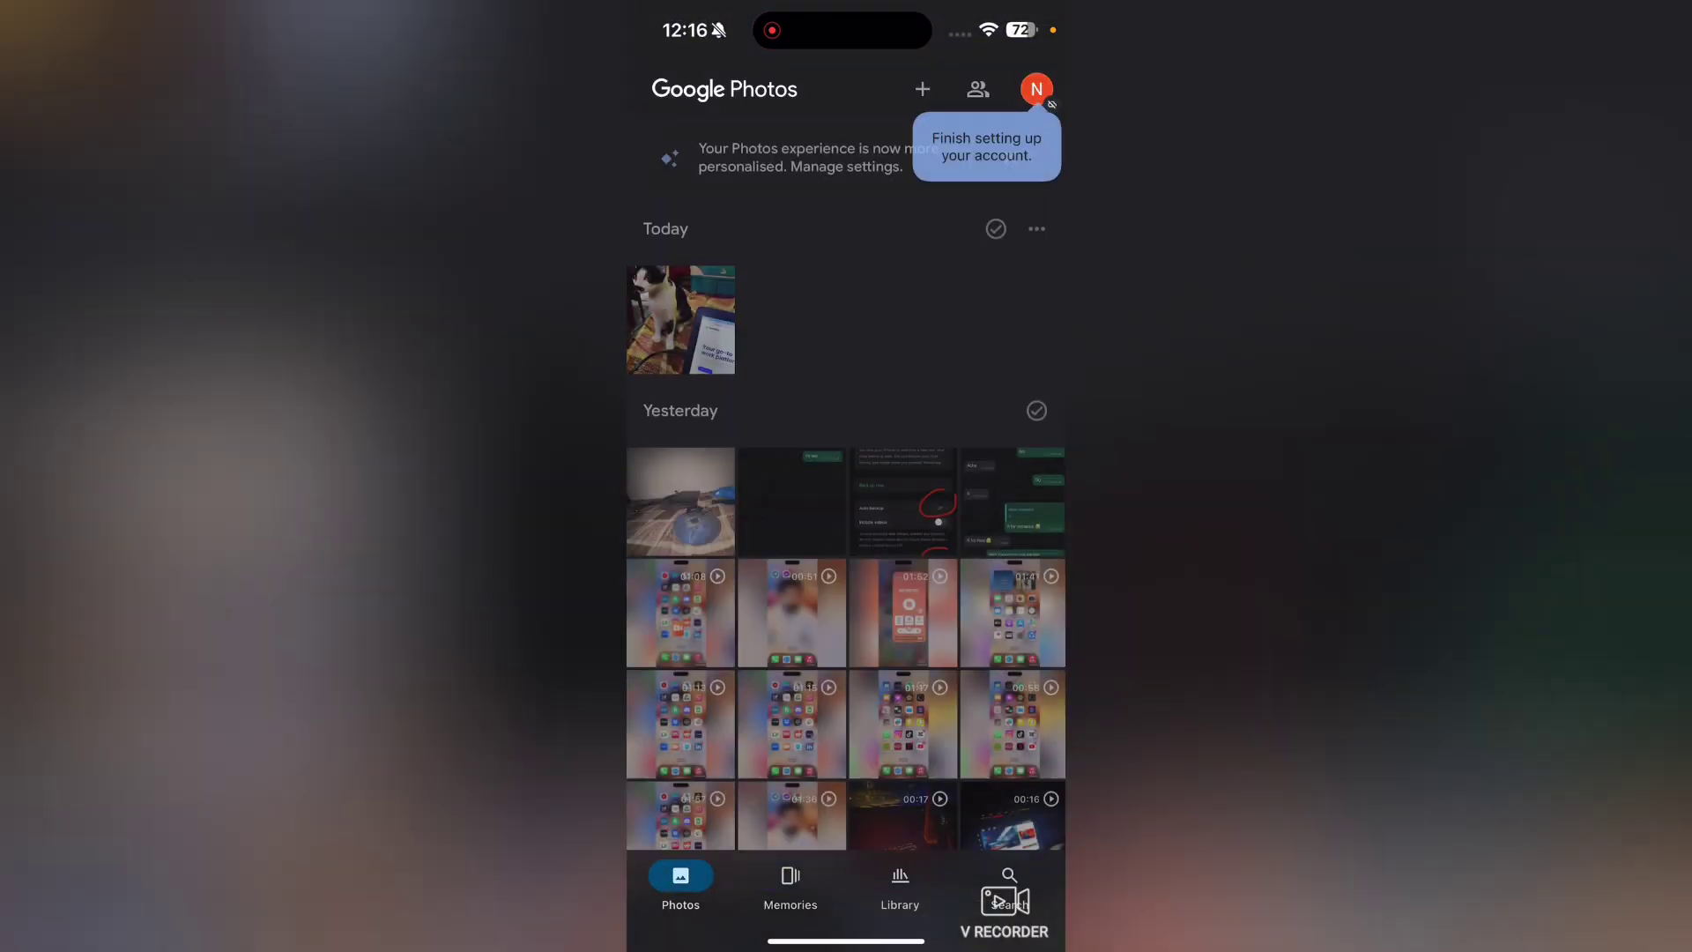